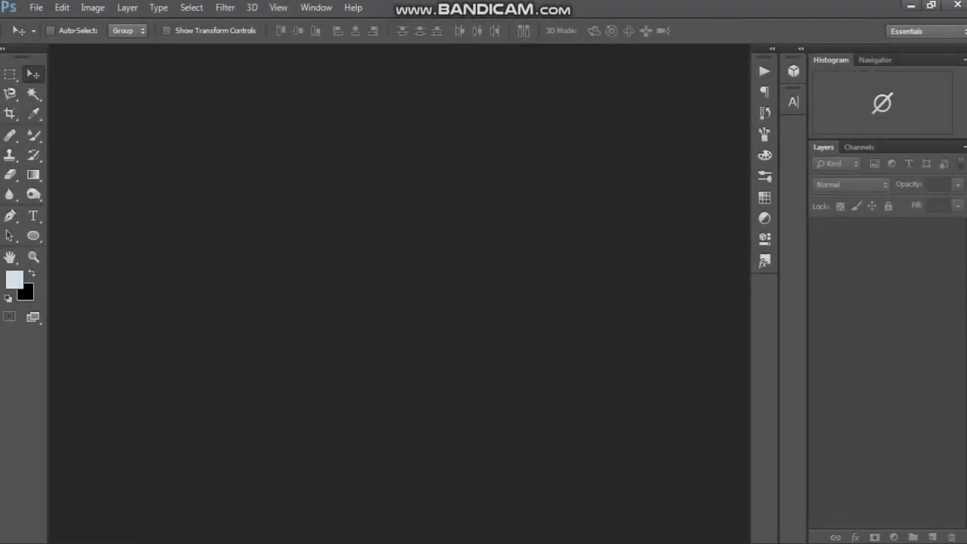
Open the snowy background photo PicsArt_07-02-03.32.36.jpg from the bg folder.
key("ctrl+o")
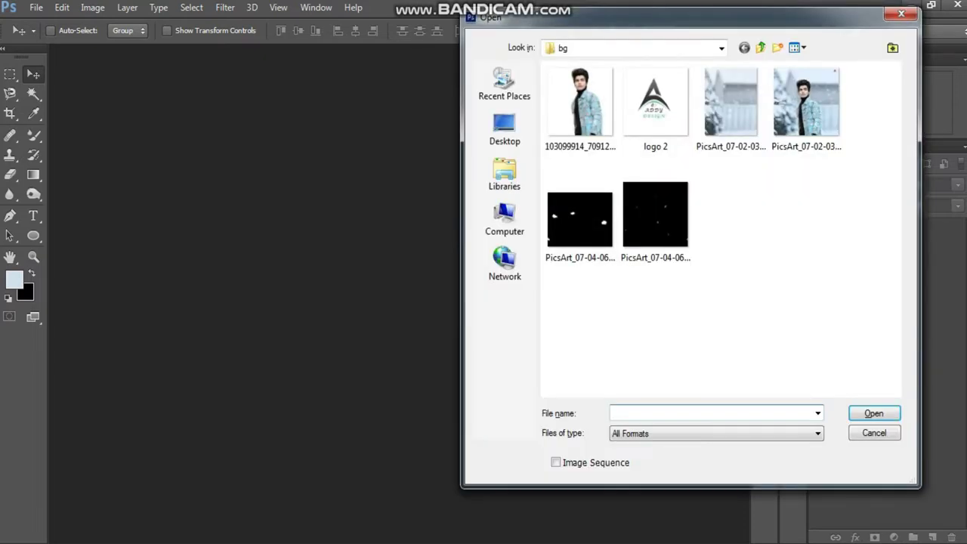
double_click(730, 102)
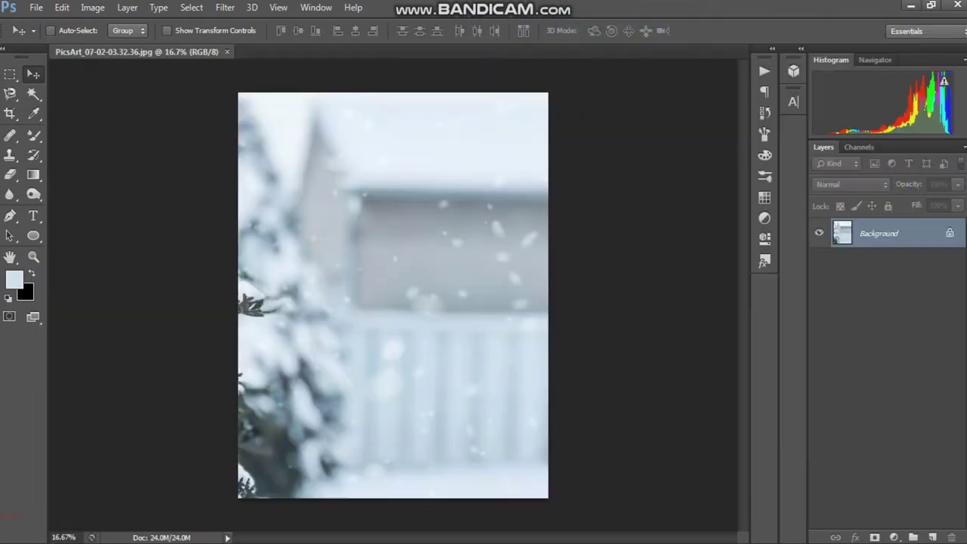
Resize the background to 1080 × 1080 pixels and fit it to the window.
left_click(92, 7)
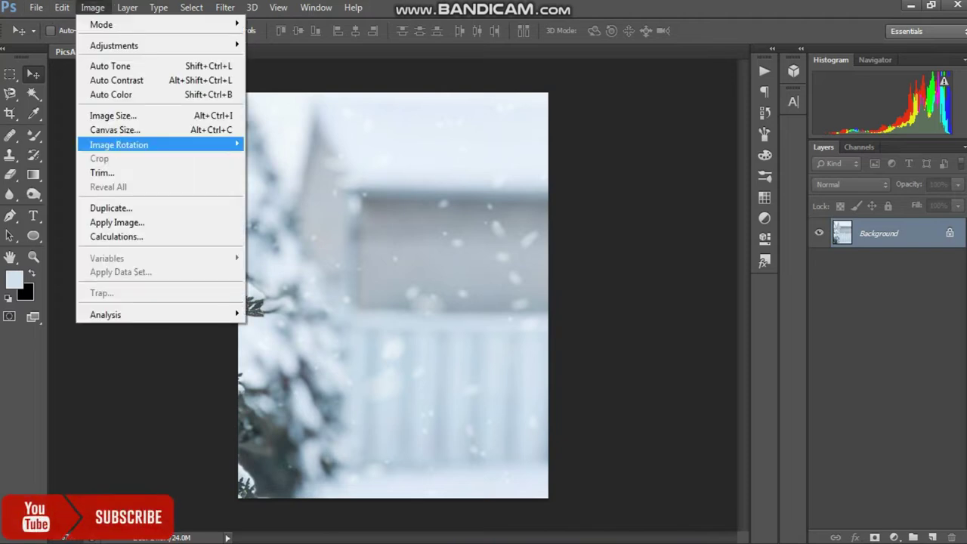
left_click(114, 116)
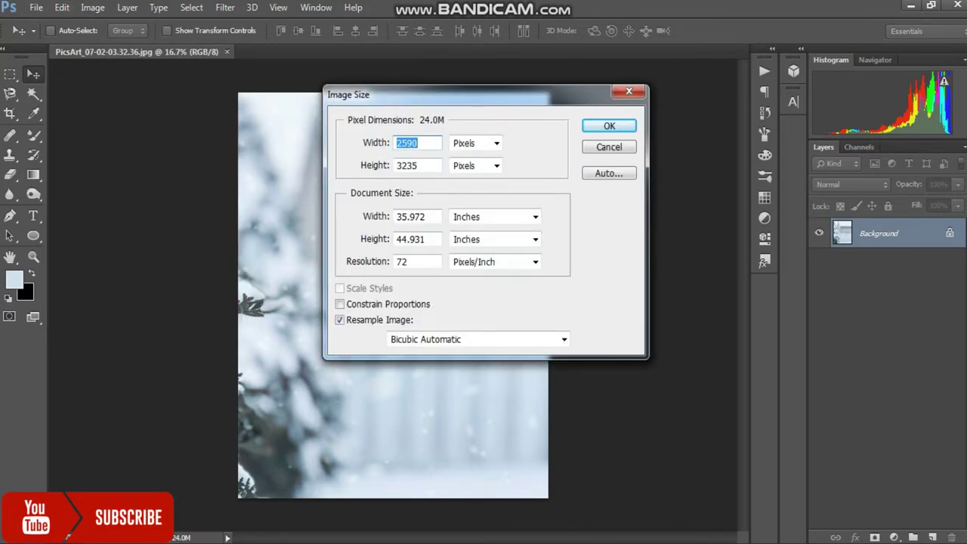
type("1080")
key("Tab")
type("1080")
key("Return")
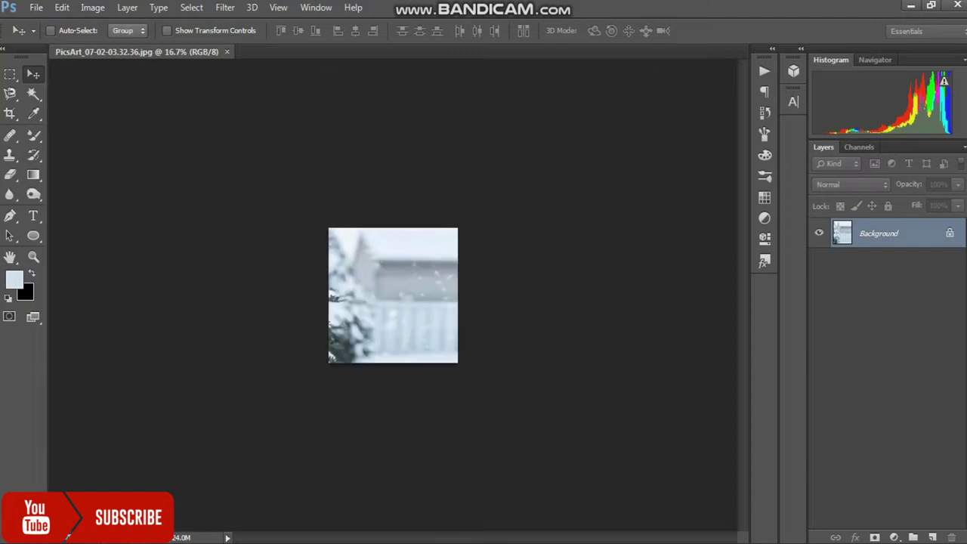
key("ctrl+0")
key("alt+f")
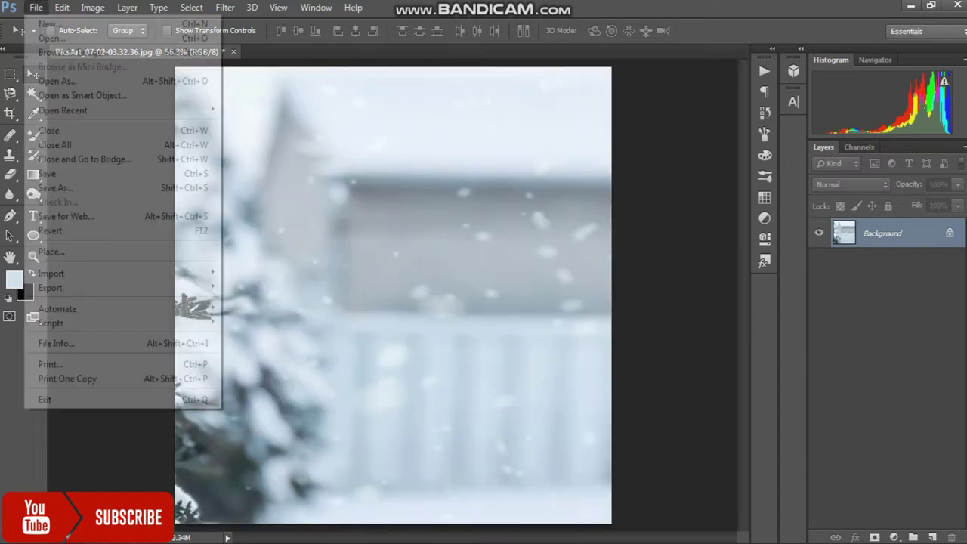
Place the denim-jacket man cutout, scale it to 183.2%, and move it down-left.
key("l")
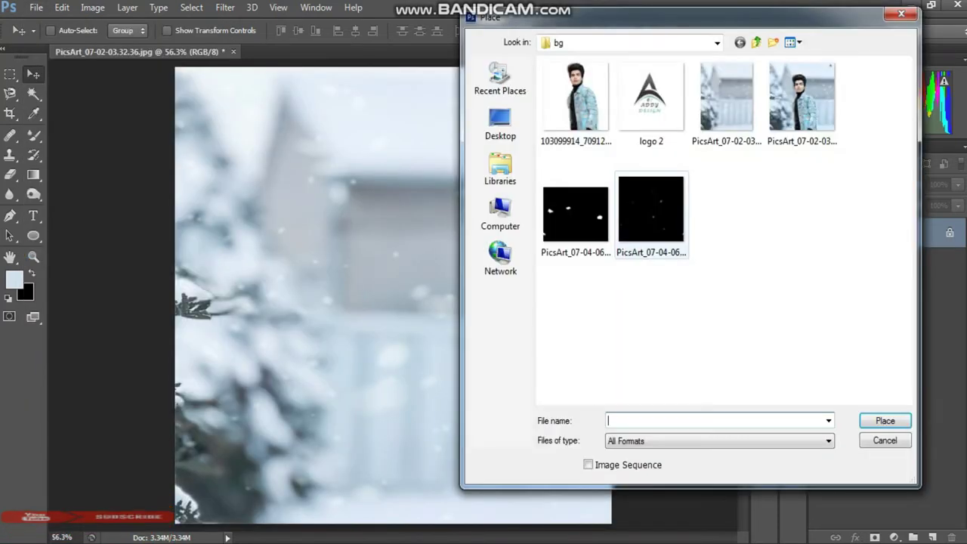
left_click(576, 99)
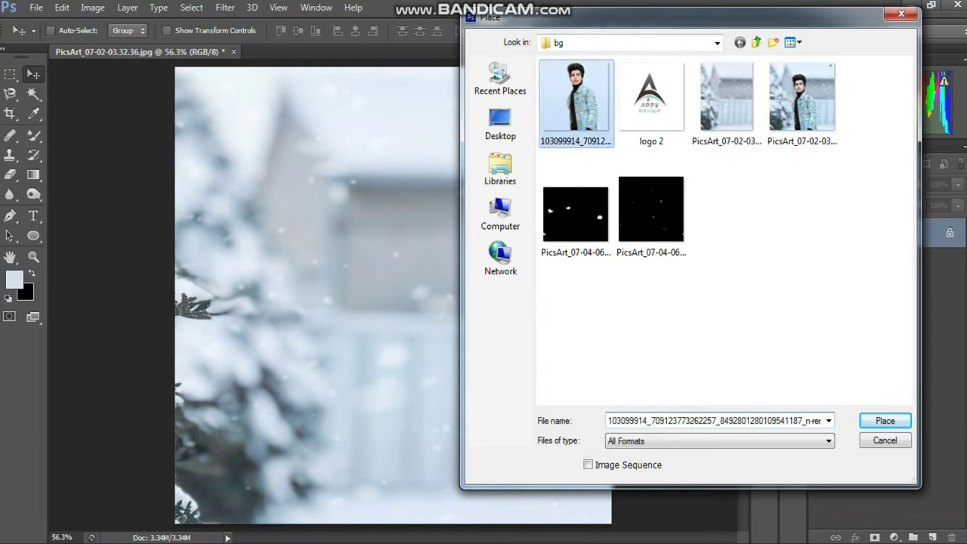
key("Return")
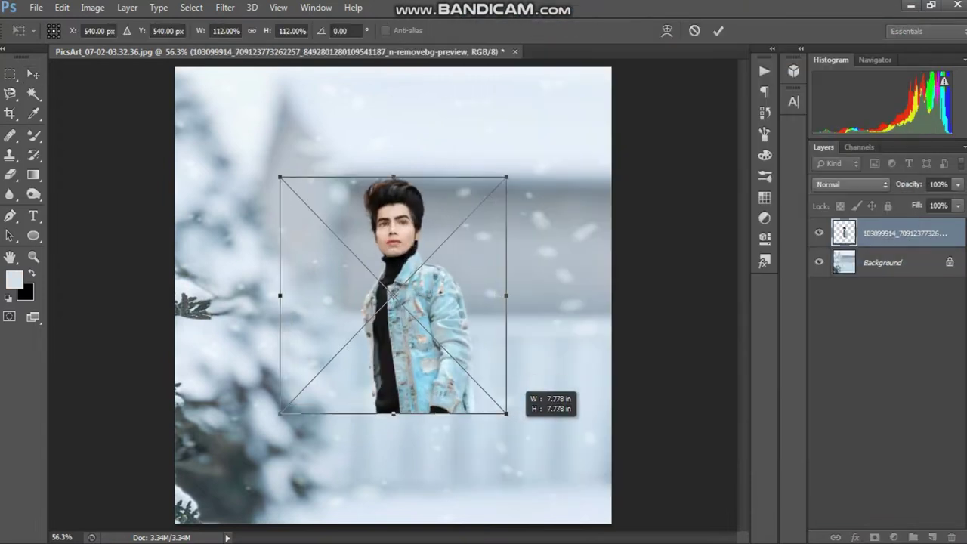
left_click_drag(517, 383, 577, 445)
left_click_drag(570, 479, 578, 488)
mouse_move(571, 428)
left_mouse_down()
mouse_move(558, 455)
mouse_move(557, 446)
left_mouse_up()
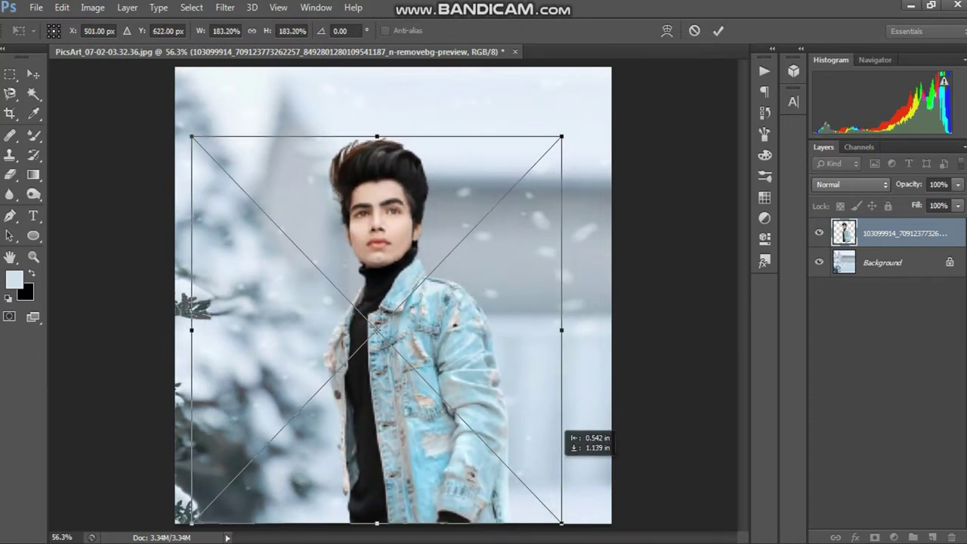
key("Return")
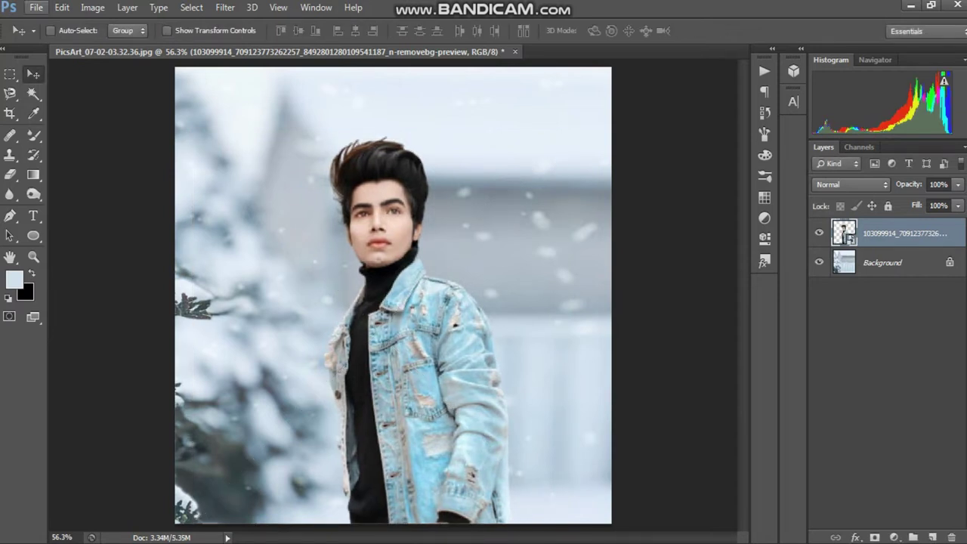
left_click(36, 7)
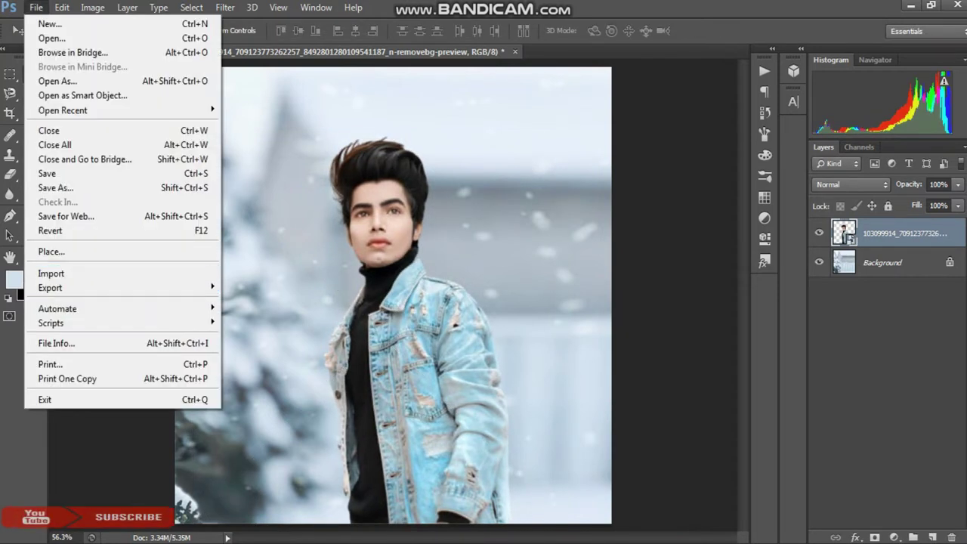
Place the snow-particle image PicsArt_07-04-06.55.01 and set its blend mode to Screen.
left_click(52, 252)
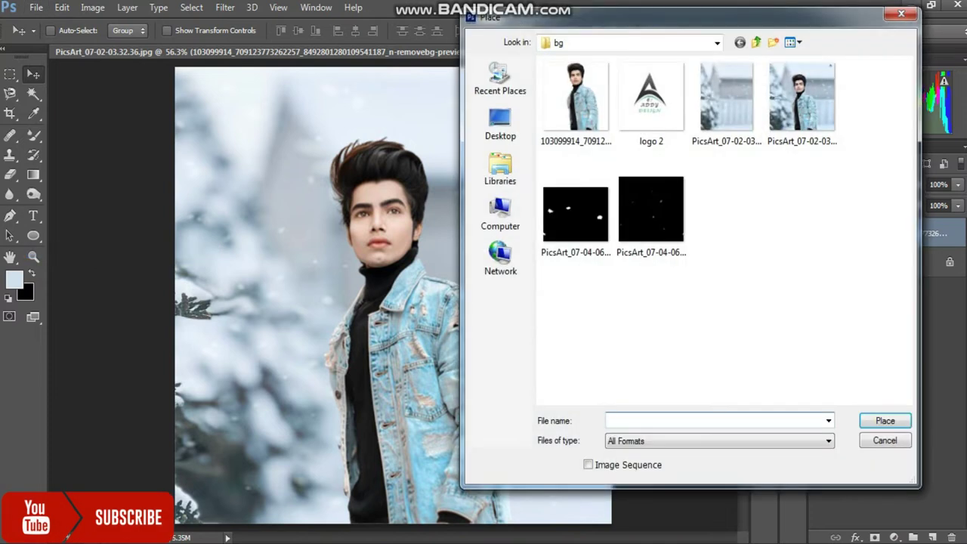
left_click(575, 214)
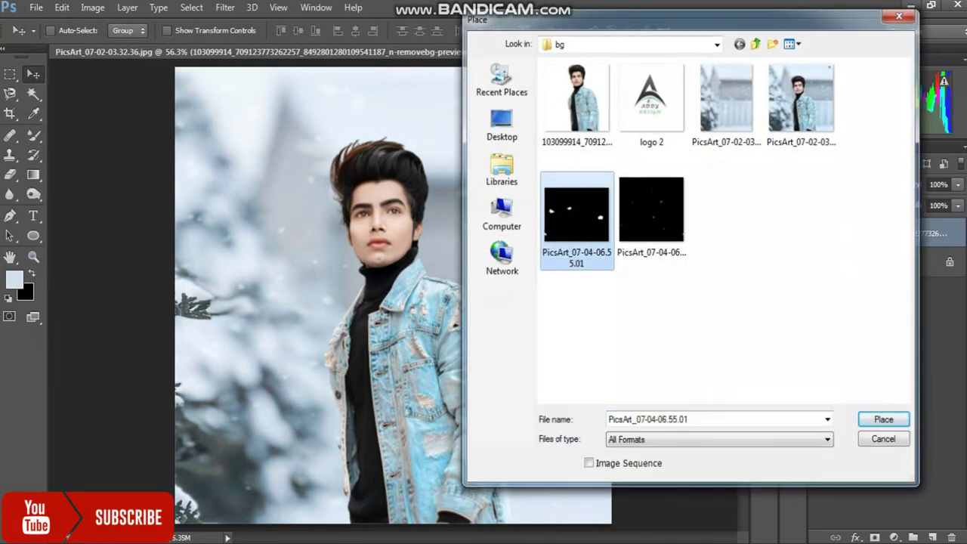
left_click(883, 419)
left_click(846, 184)
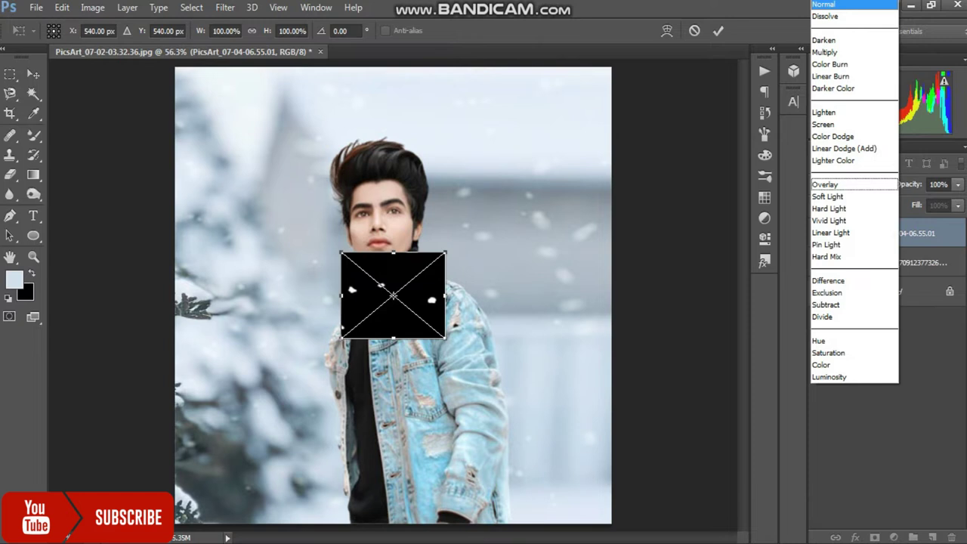
left_click(824, 124)
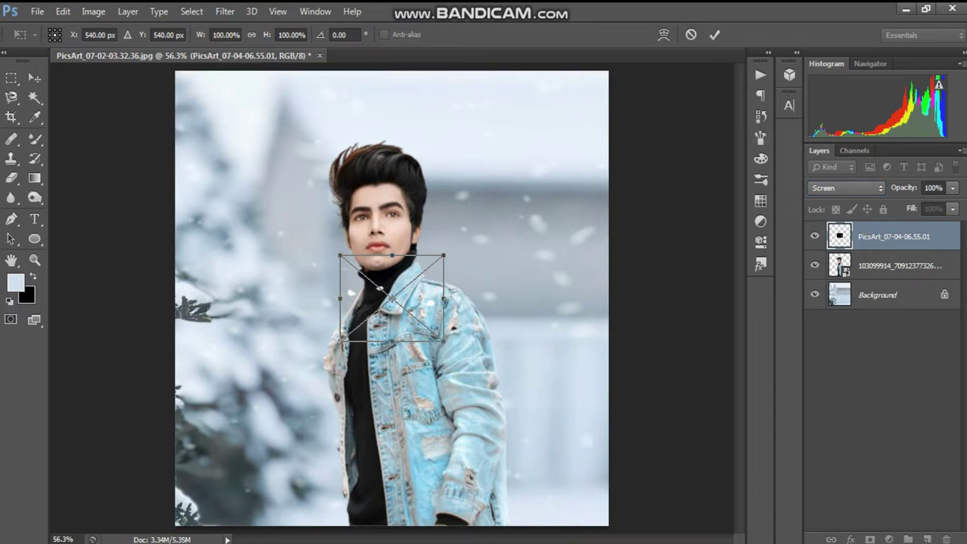
Move the snow specks down over the lower part of the jacket and commit.
left_click_drag(379, 287, 419, 445)
left_click_drag(475, 430, 483, 430)
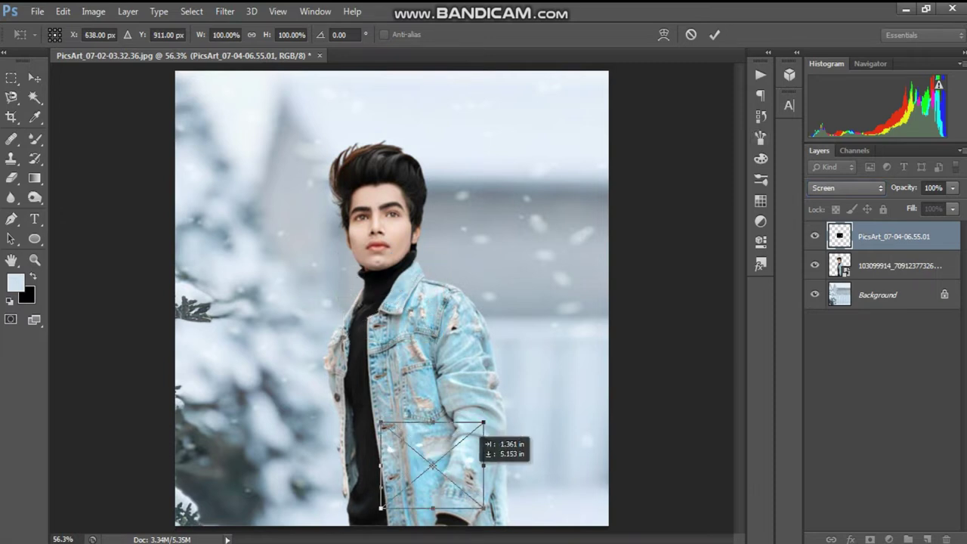
key("Return")
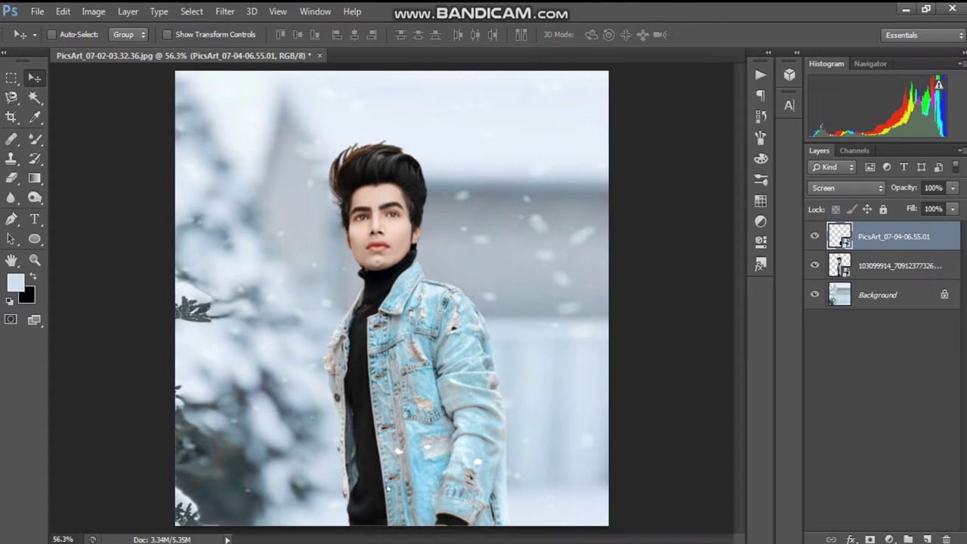
left_click(225, 12)
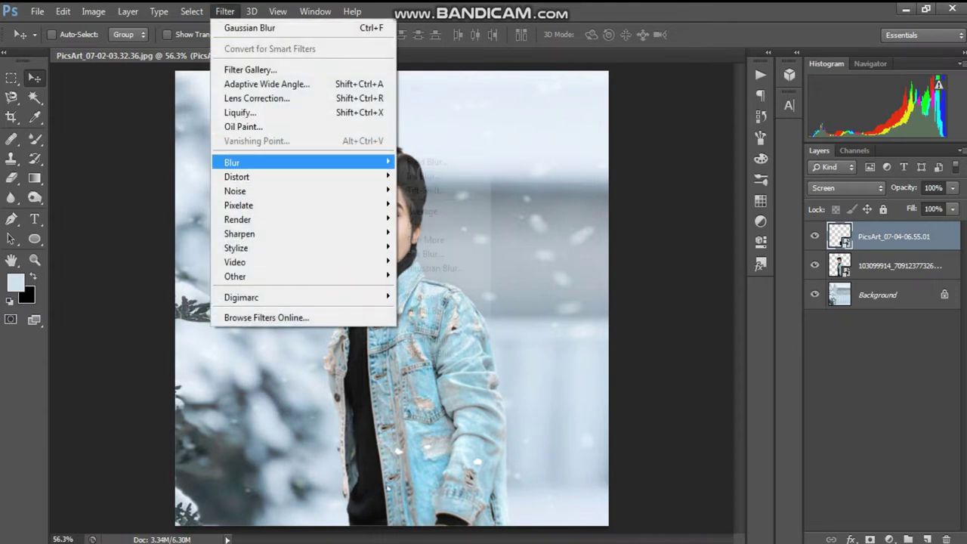
Blur the snow-particle layer with a 0.8-pixel Gaussian Blur smart filter.
left_click(438, 267)
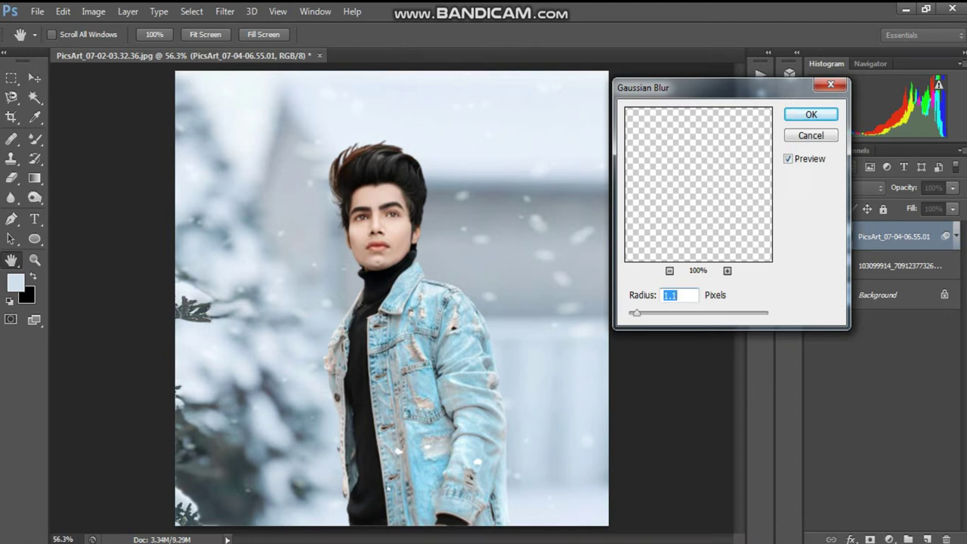
type("0.6")
key("Return")
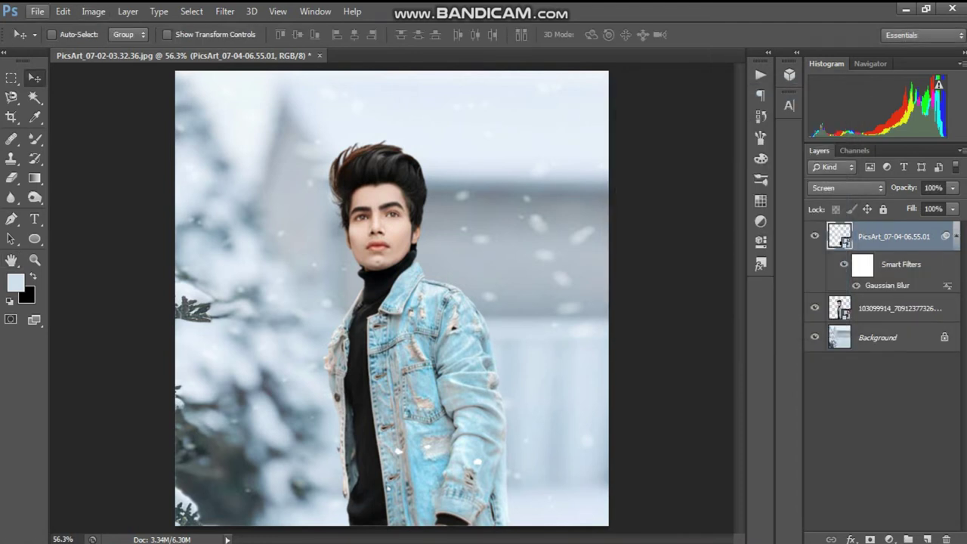
left_click(37, 11)
Place the second snow image PicsArt_07-04-06.57.51 in Screen blend mode.
left_click(53, 254)
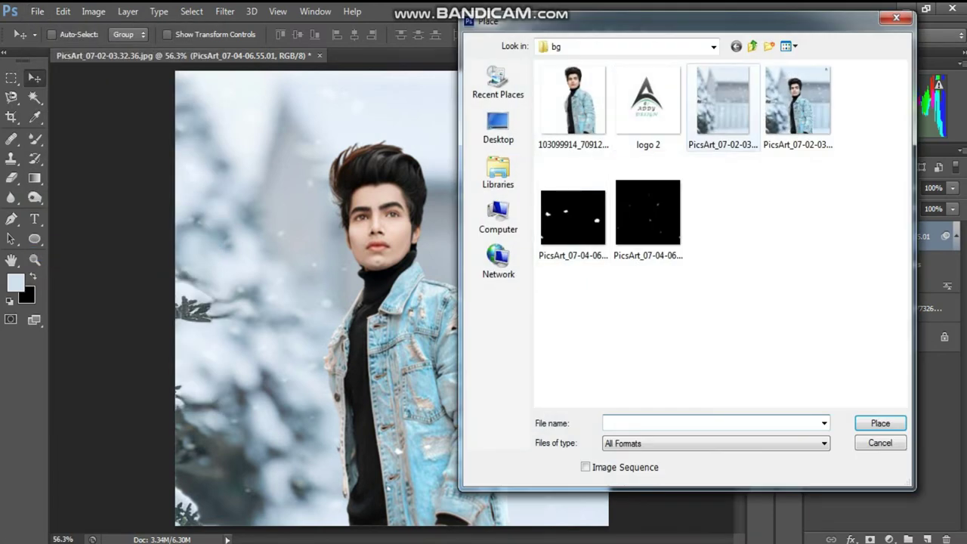
double_click(648, 213)
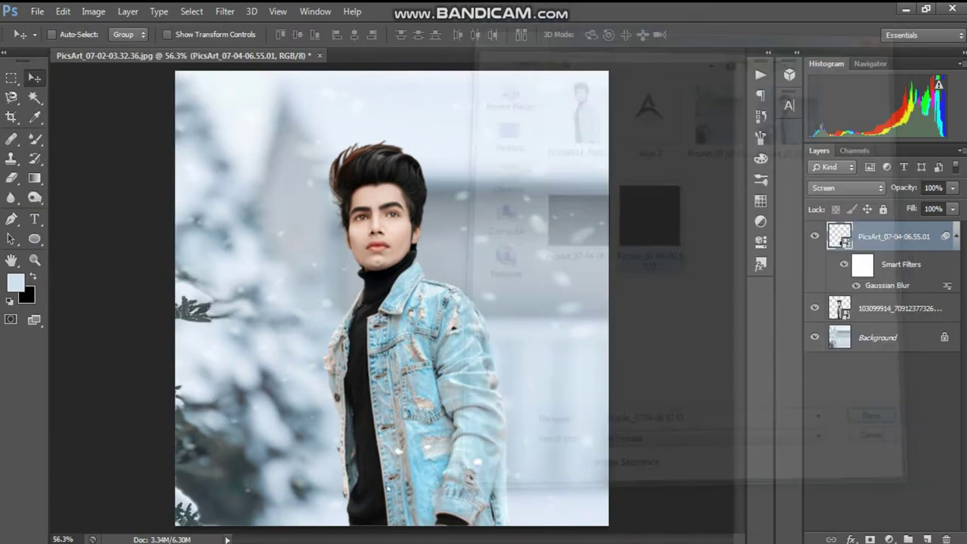
left_click(846, 187)
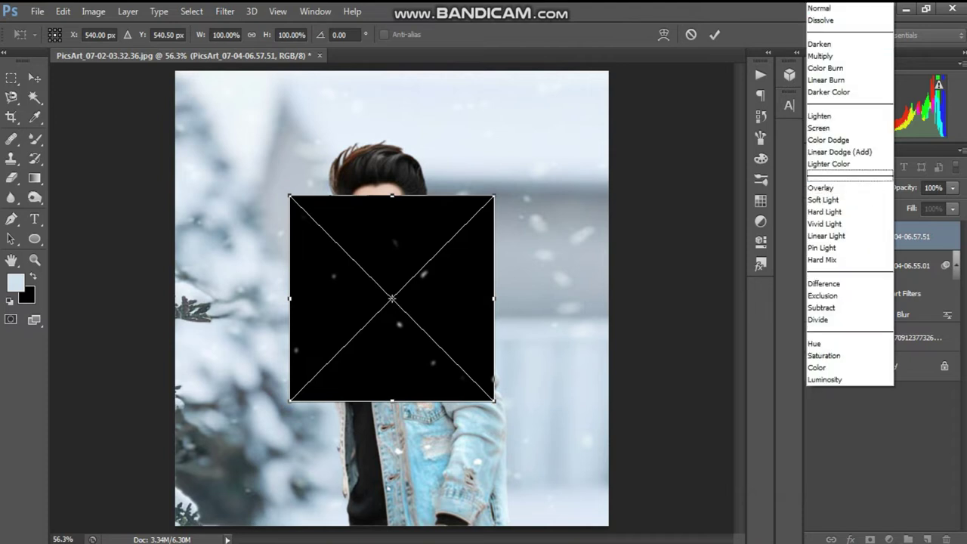
left_click(831, 126)
Shrink the second snow layer to about 43% and position it over the man's hair.
left_click_drag(289, 401, 291, 398)
left_click_drag(492, 298, 438, 300)
mouse_move(406, 268)
left_mouse_down()
mouse_move(393, 151)
mouse_move(418, 121)
left_mouse_up()
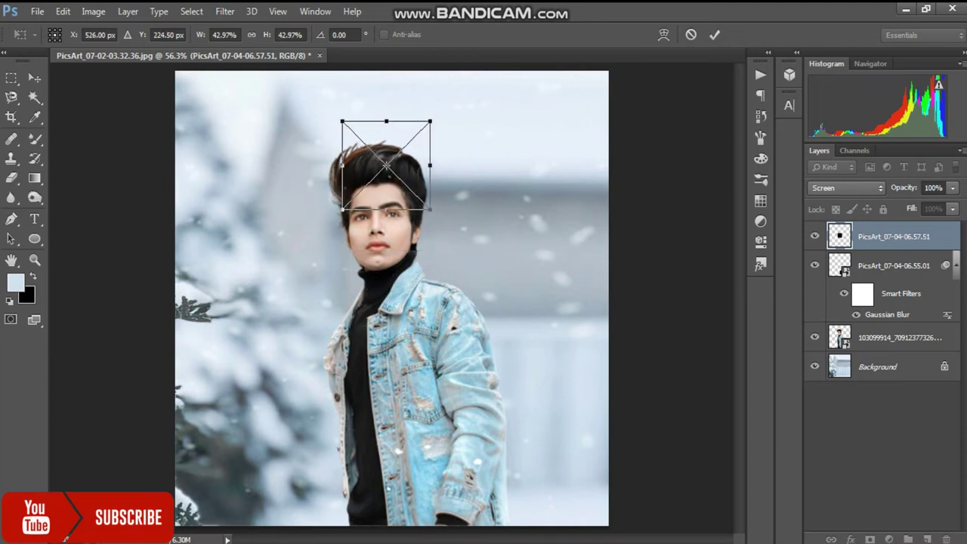
key("Return")
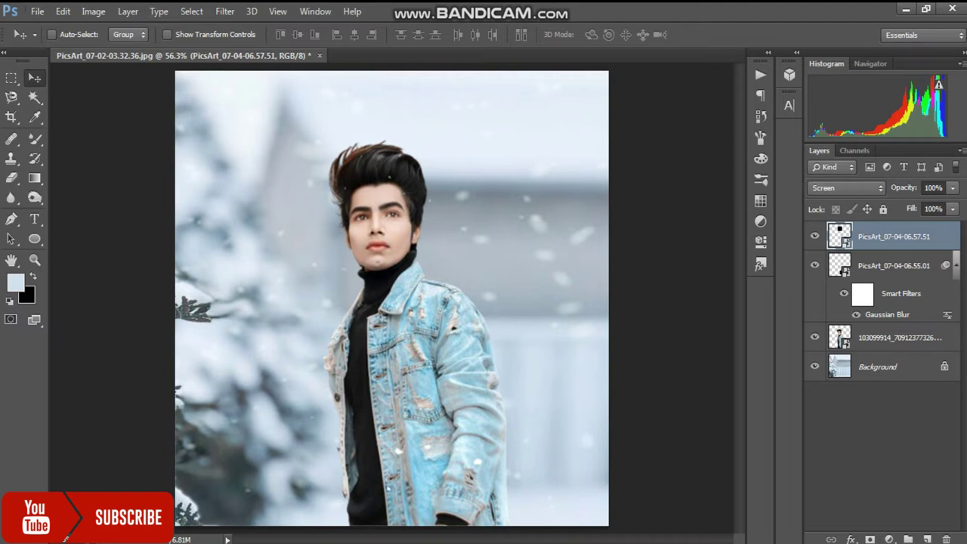
Add a Photo Filter adjustment layer in pale blue d0e0ed at 38% density.
left_click(888, 539)
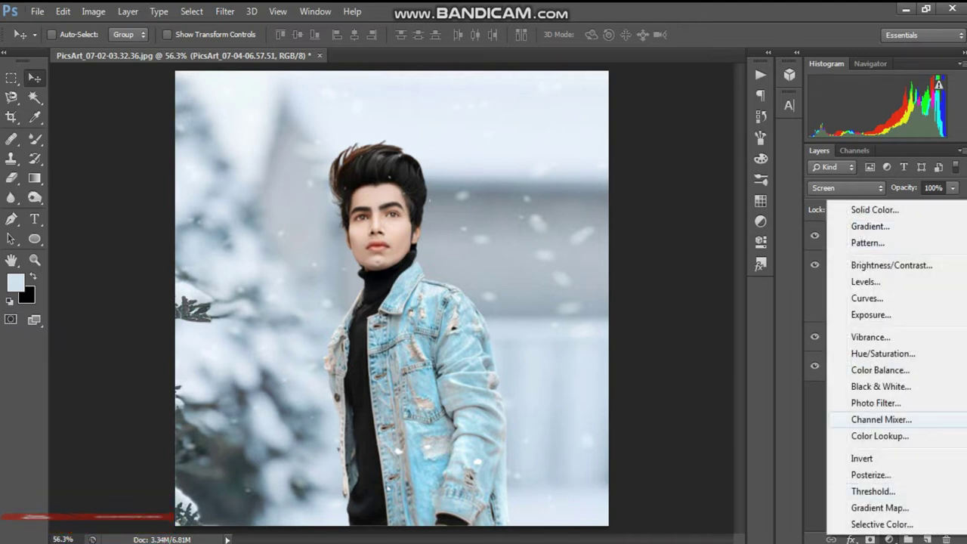
left_click(875, 403)
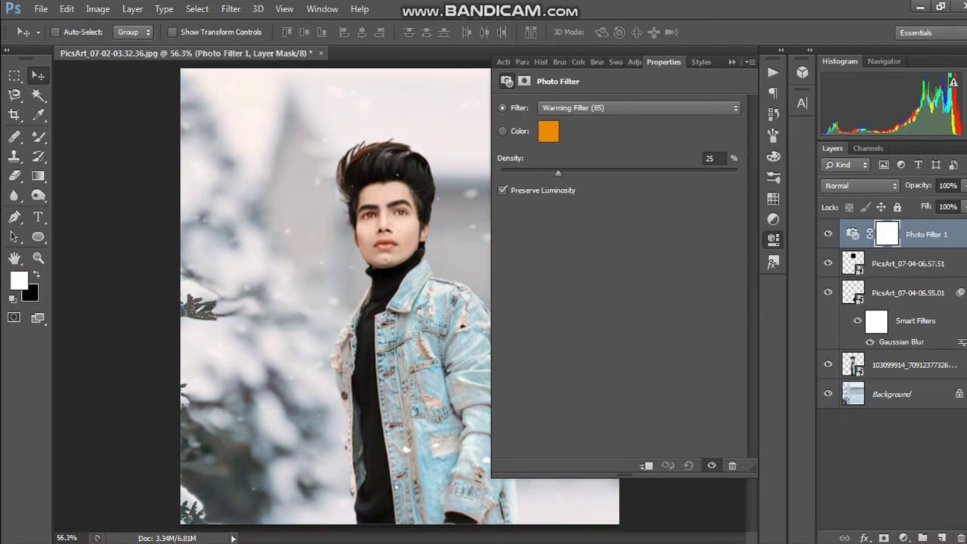
left_click(548, 131)
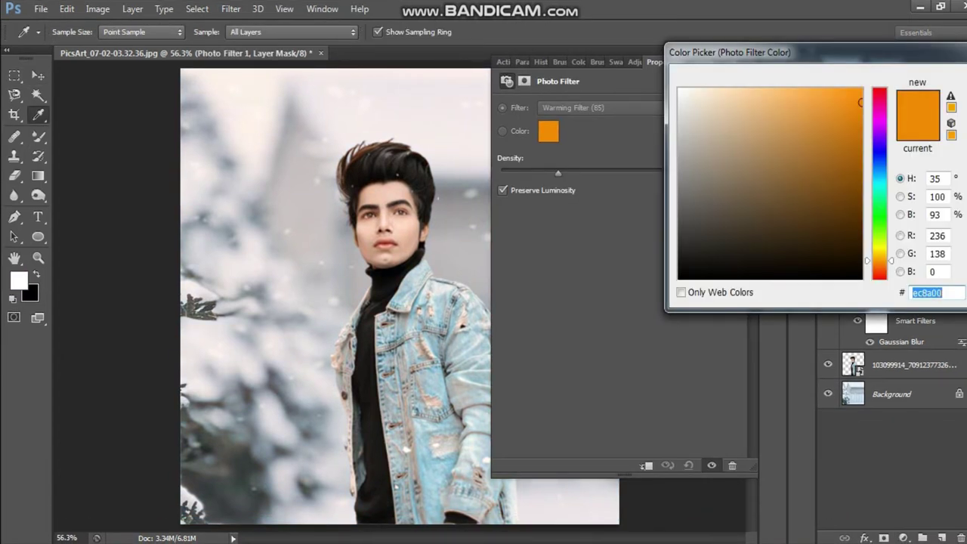
type("d0")
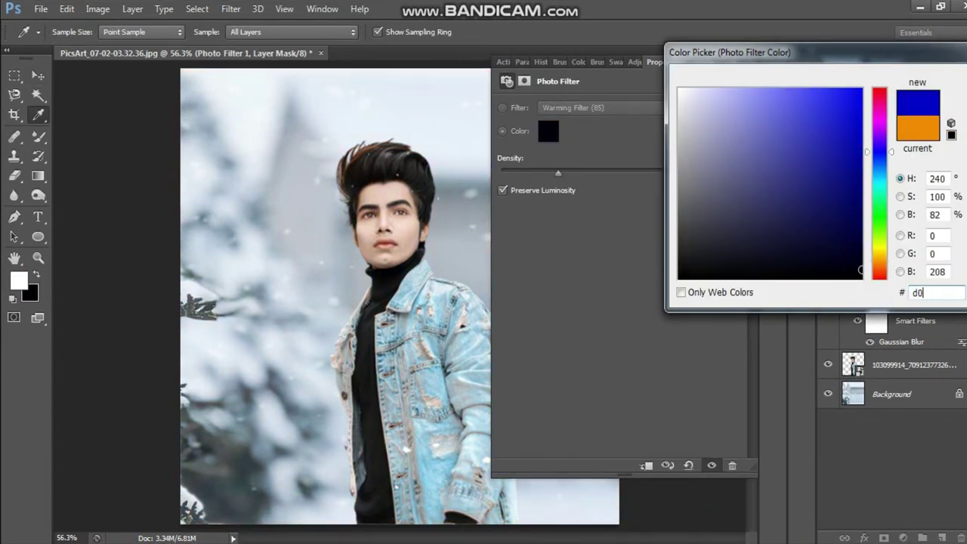
type("e0ed")
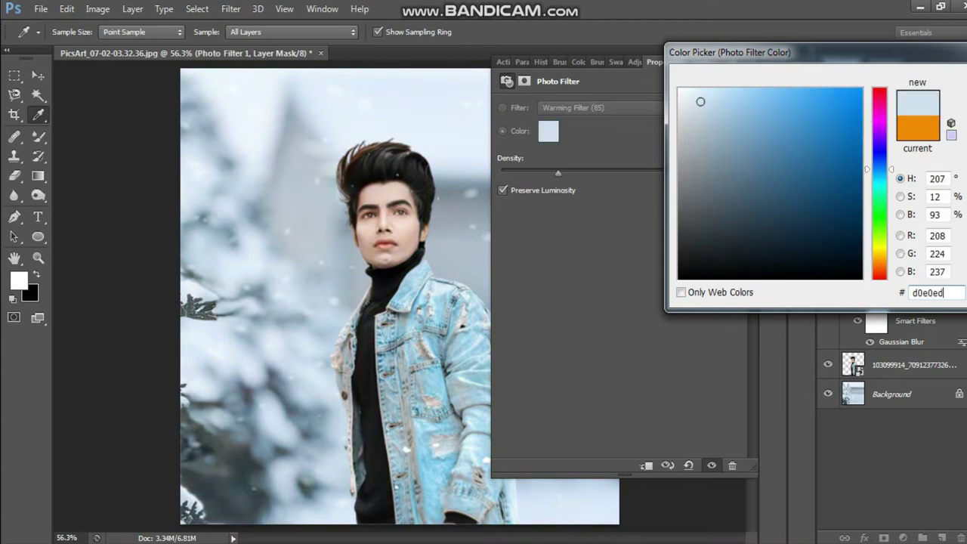
key("Return")
mouse_move(558, 173)
left_mouse_down()
mouse_move(500, 173)
mouse_move(591, 173)
left_mouse_up()
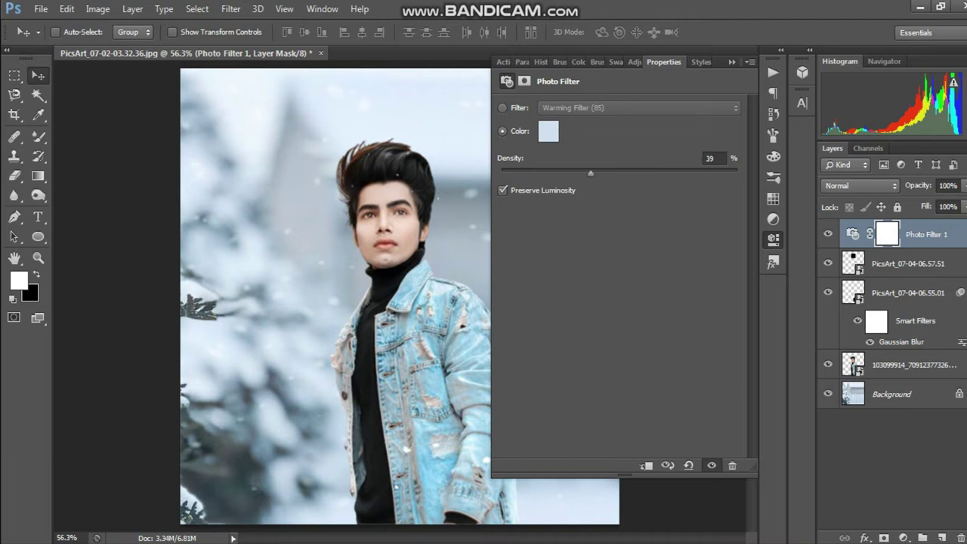
left_click_drag(590, 173, 579, 173)
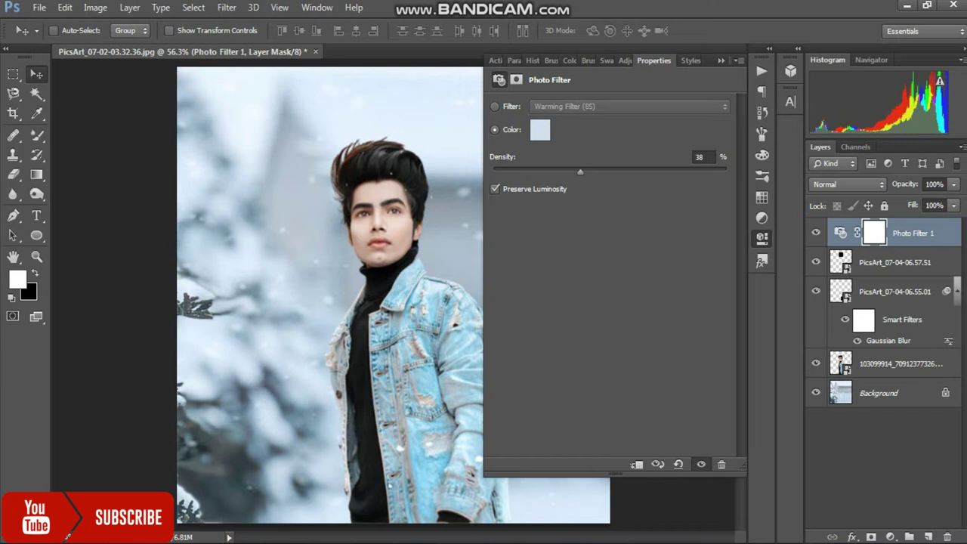
Collapse the Properties panel and select the man's photo layer.
left_click(720, 60)
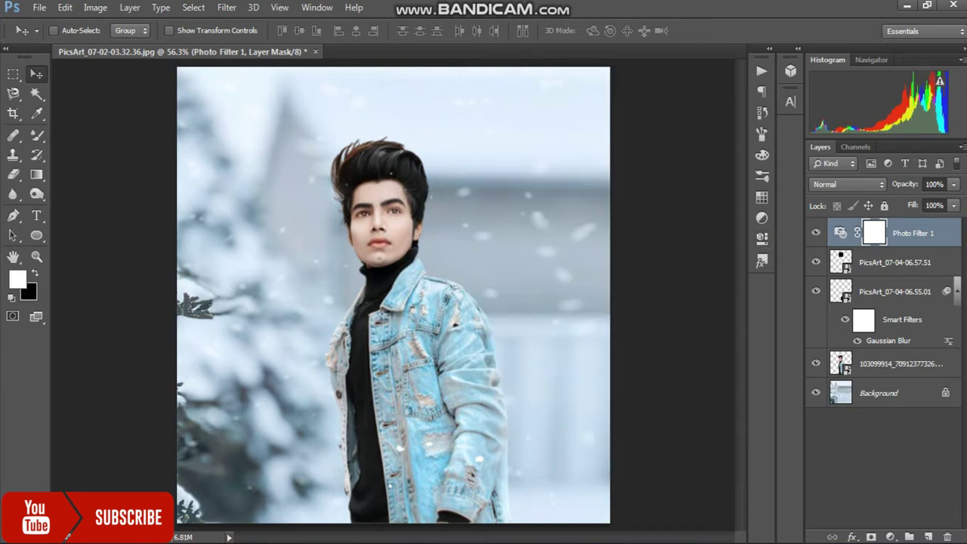
left_click(899, 363)
left_click(96, 7)
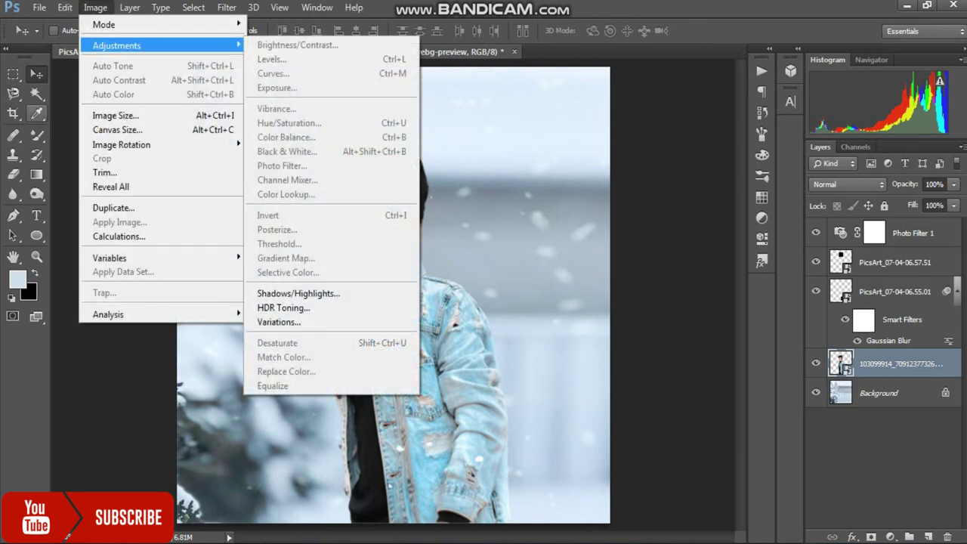
key("Escape")
key("b")
key("Escape")
Lower the Reds saturation of the man's layer to -10 with Hue/Saturation.
left_click(95, 6)
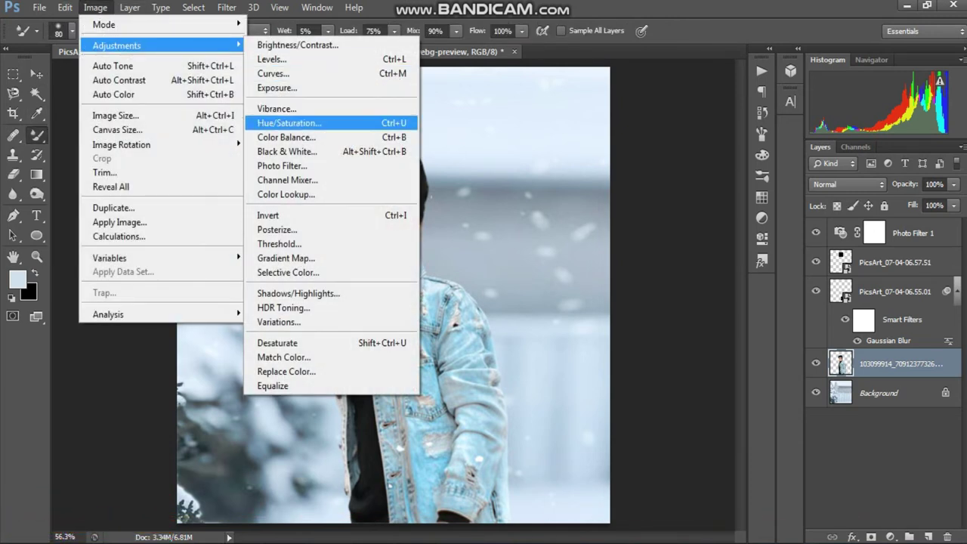
left_click(289, 122)
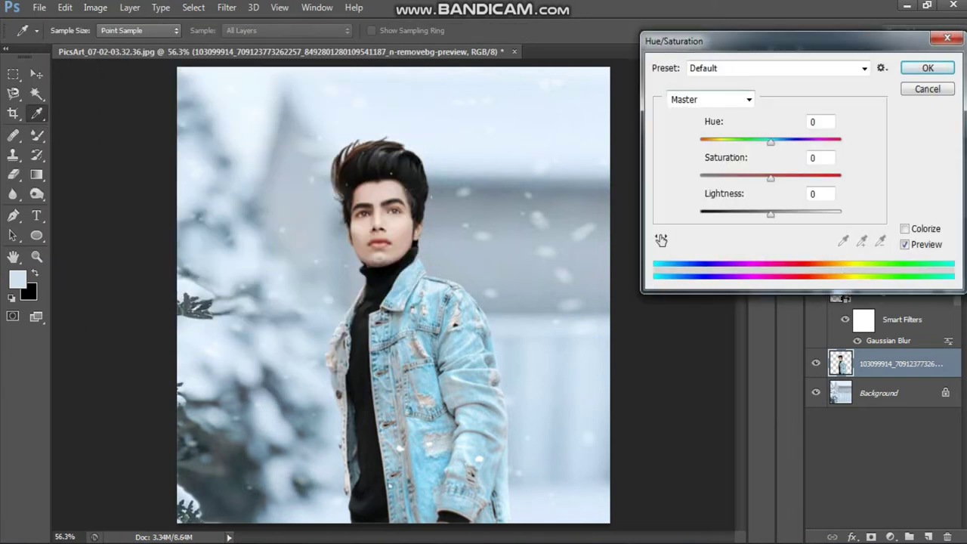
left_click(707, 99)
left_click(684, 127)
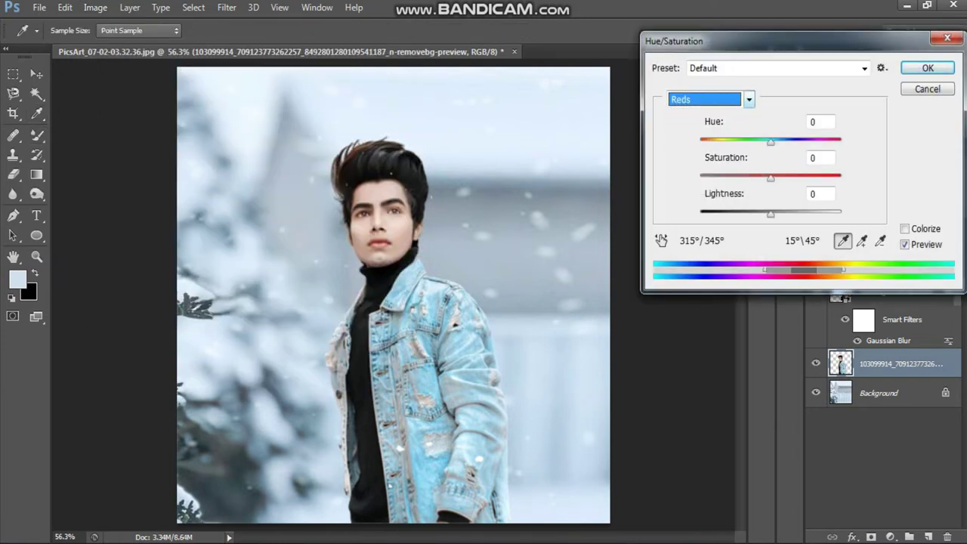
key("Tab")
key("Tab")
key("shift+Down")
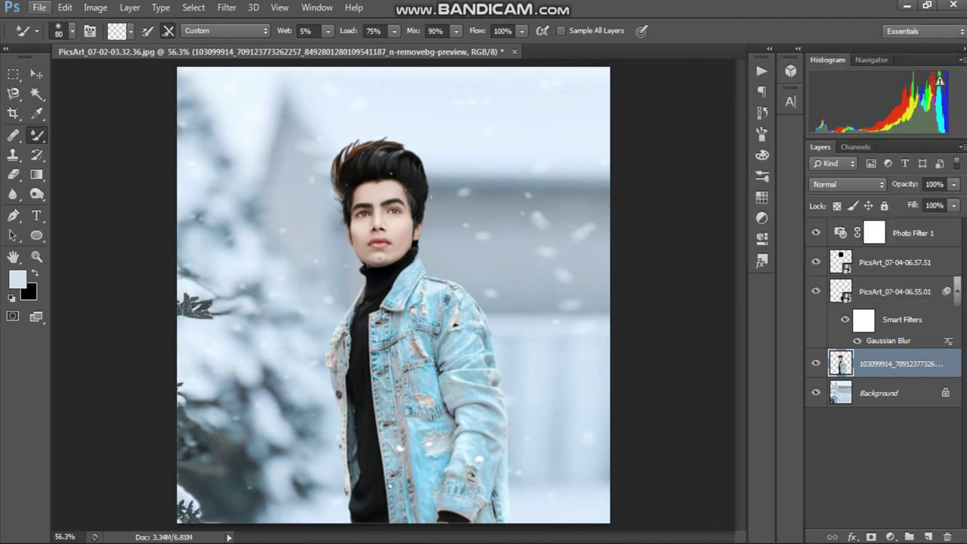
Place the logo 2 image and enlarge it to about 227%.
left_click(40, 8)
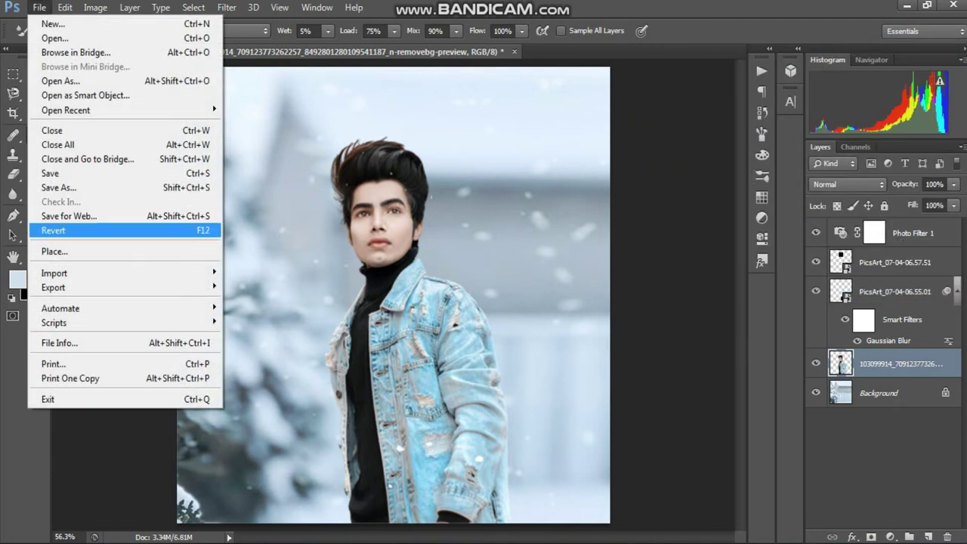
left_click(53, 251)
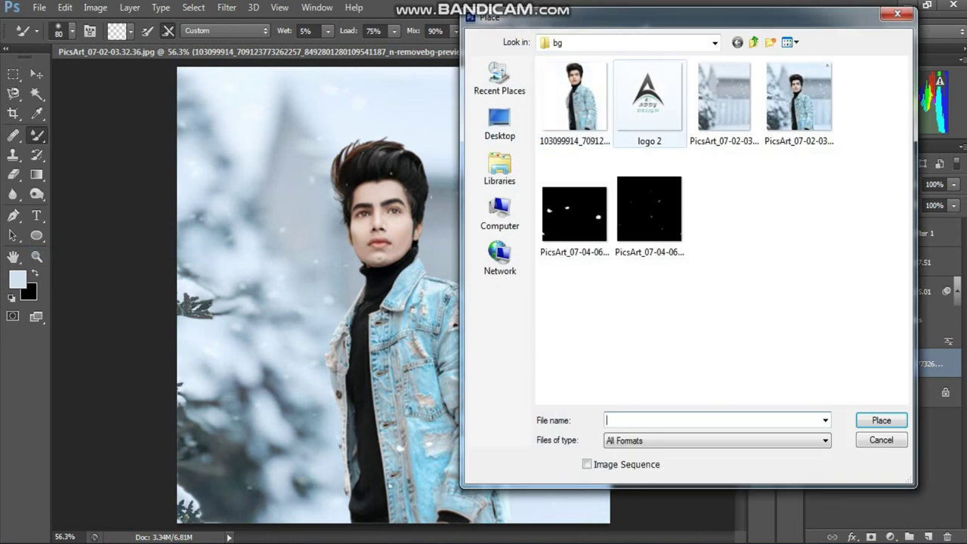
left_click(648, 102)
left_click(880, 420)
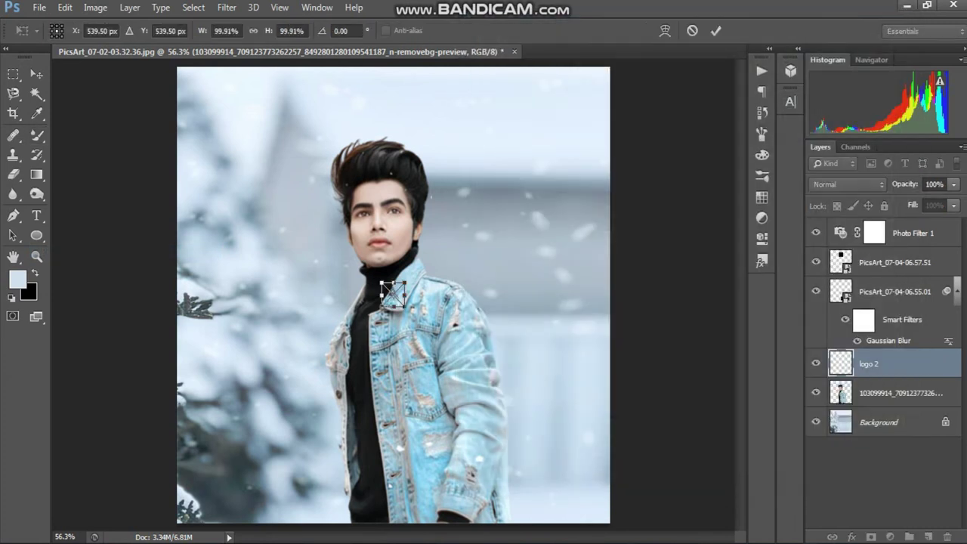
left_click_drag(406, 307, 421, 323)
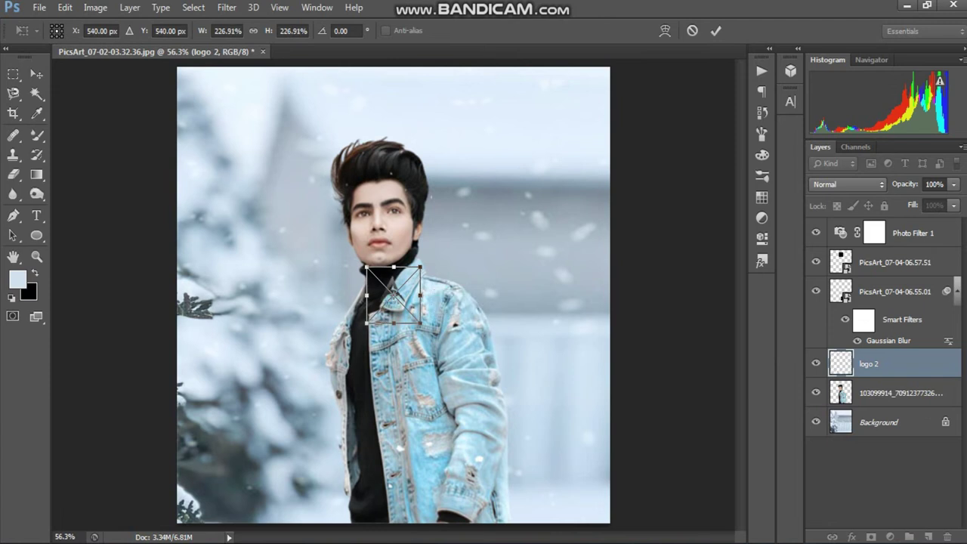
key("Return")
Move the logo into the top-right corner, fine-tune its position, and bring up Save As.
key("b")
key("v")
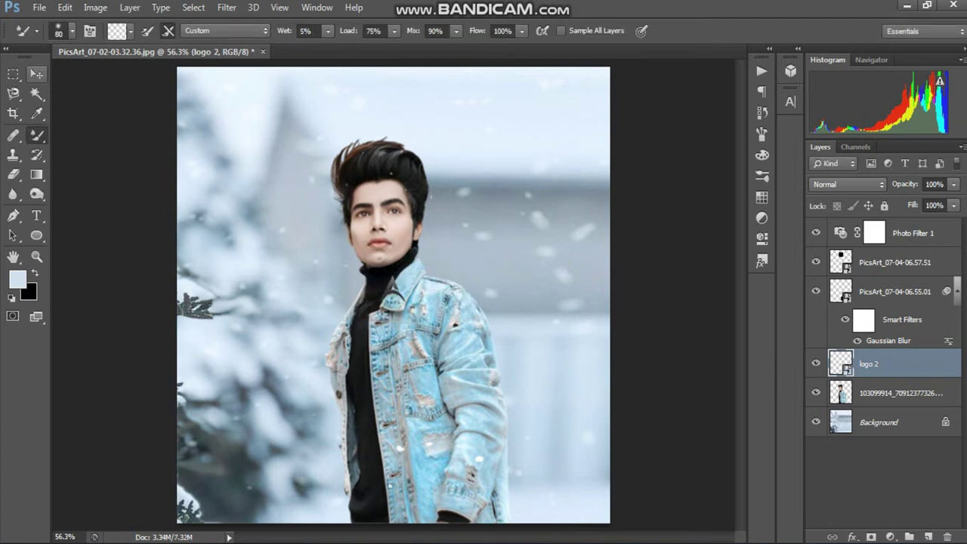
left_click_drag(397, 290, 579, 94)
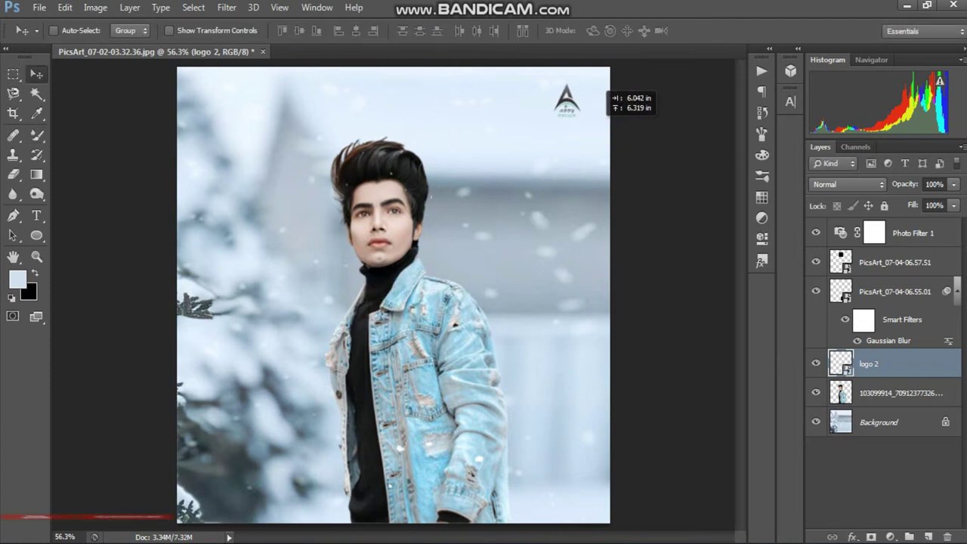
key("Right")
key("Right")
key("Right")
key("Right")
key("Right")
key("Right")
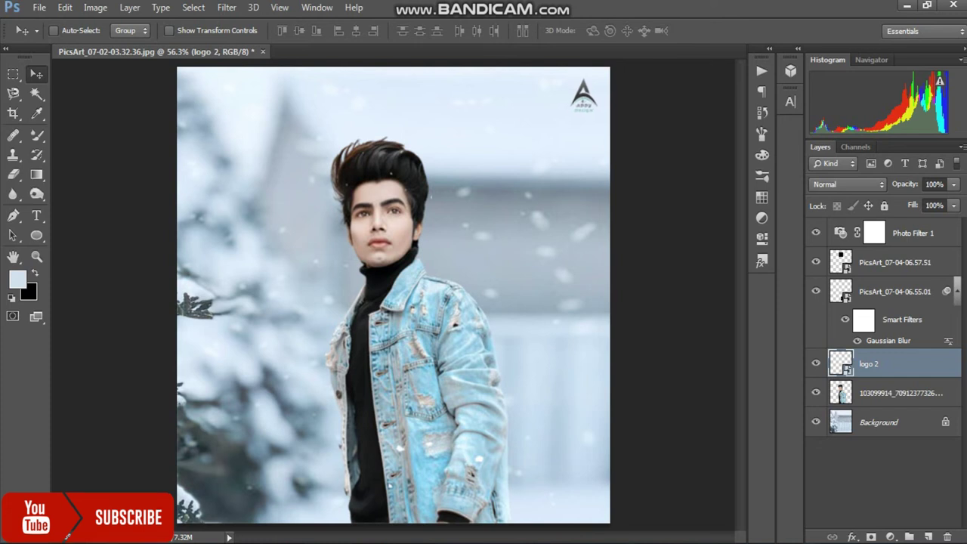
key("ctrl+t")
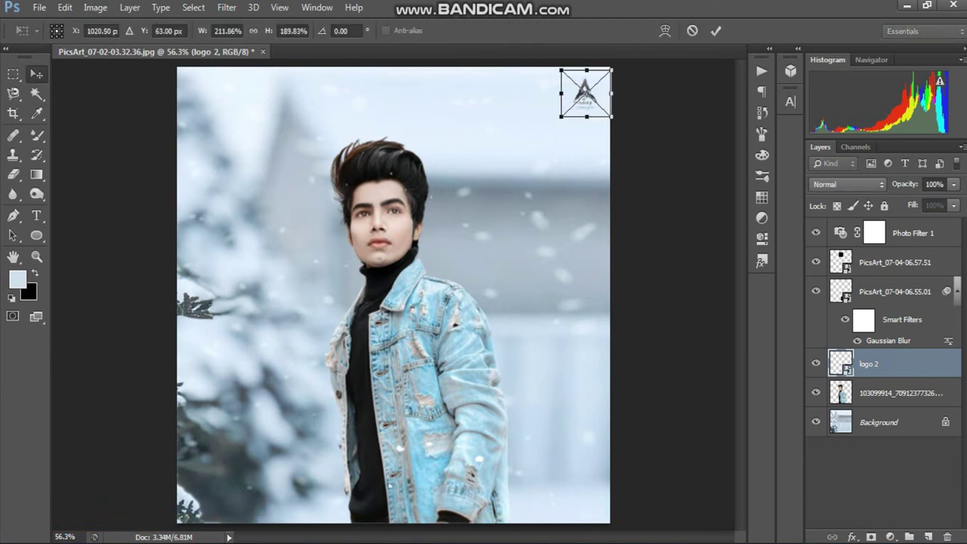
key("Return")
key("Left")
key("Left")
key("Left")
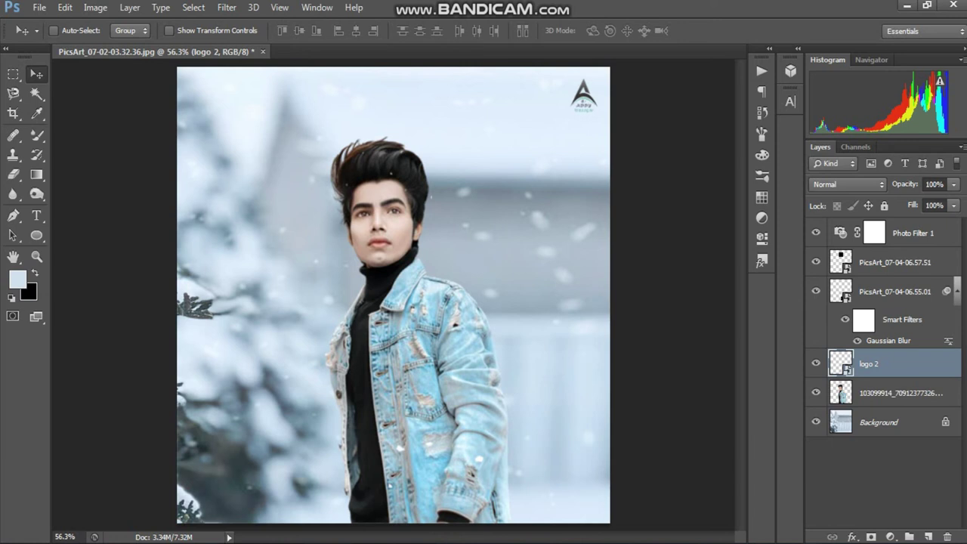
key("ctrl+t")
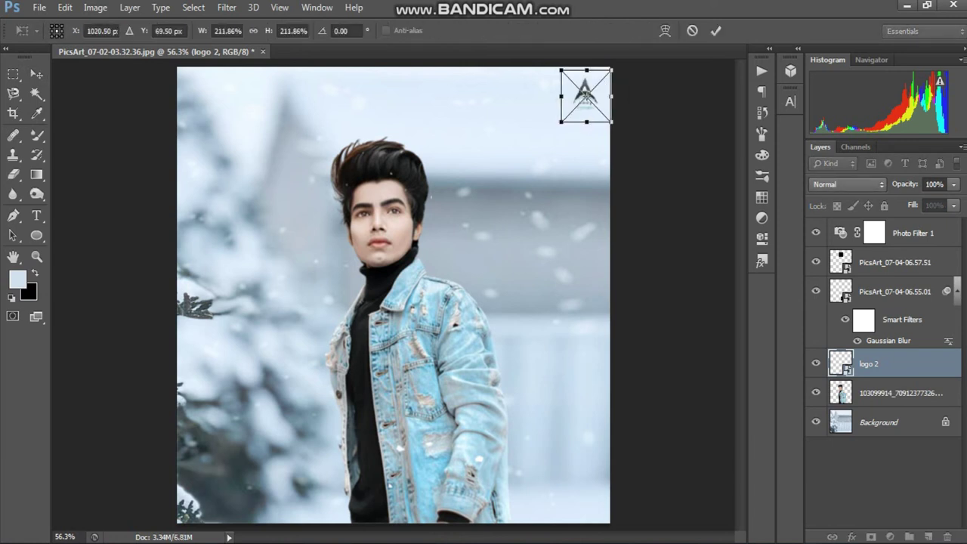
key("Return")
key("ctrl+shift+s")
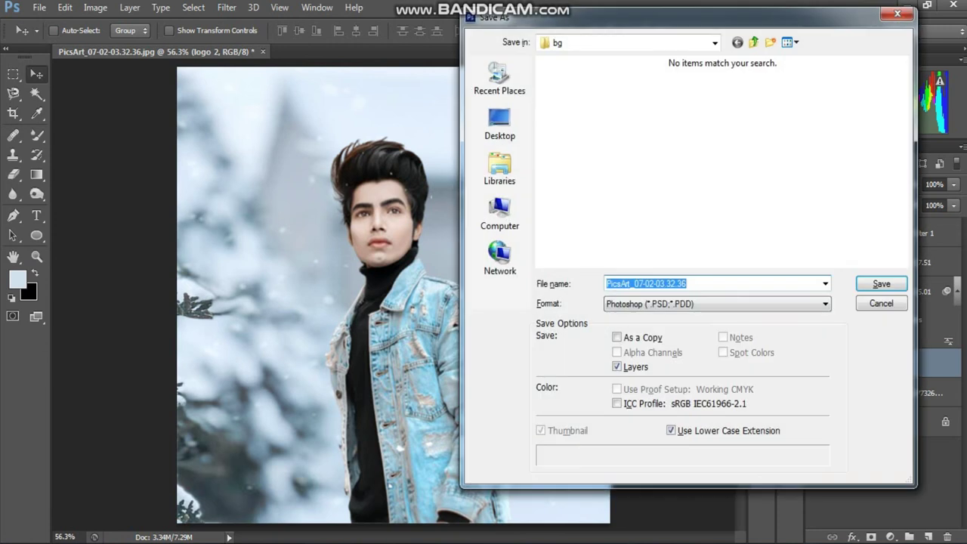
Save the composite as a JPEG named 'snowfall' at maximum quality 12.
key("Tab")
key("alt+Down")
key("j")
key("Return")
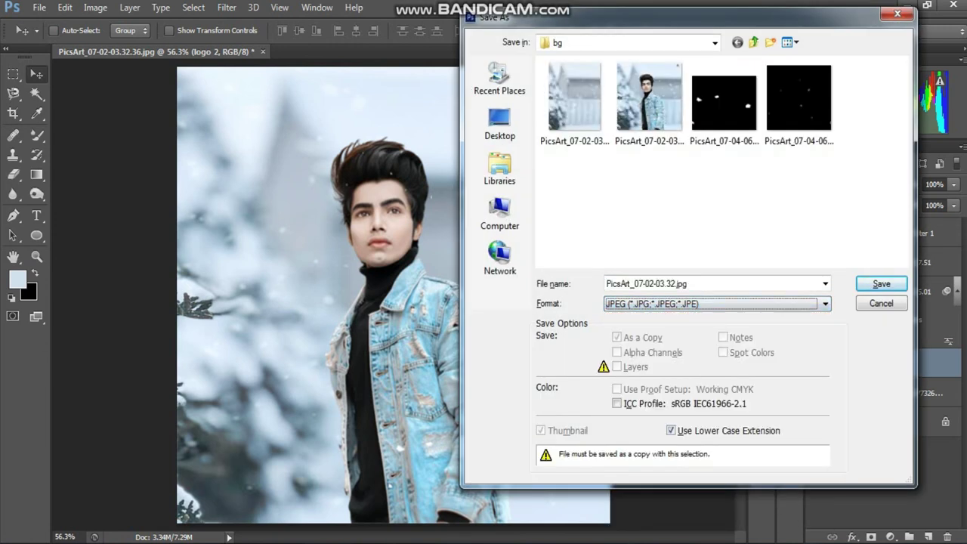
key("shift+Tab")
type("sn")
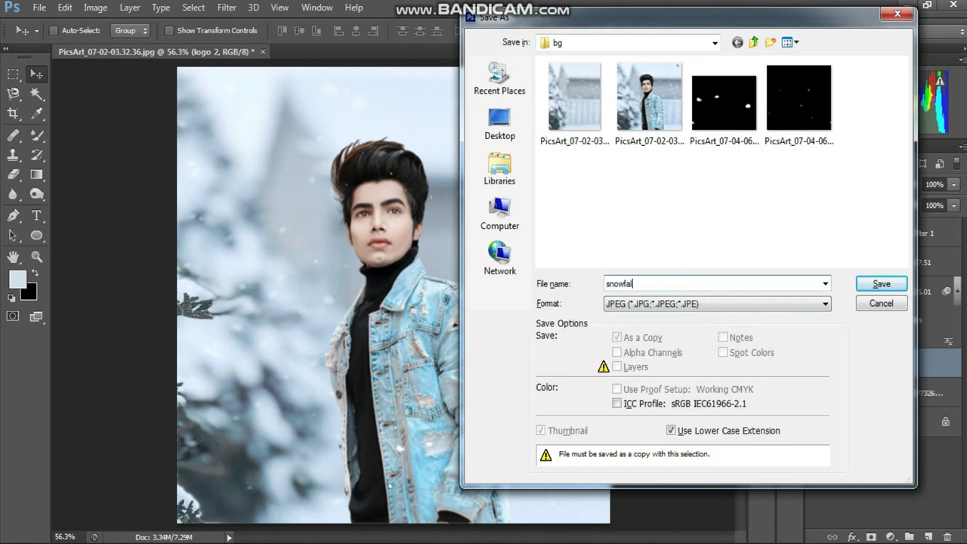
key("Return")
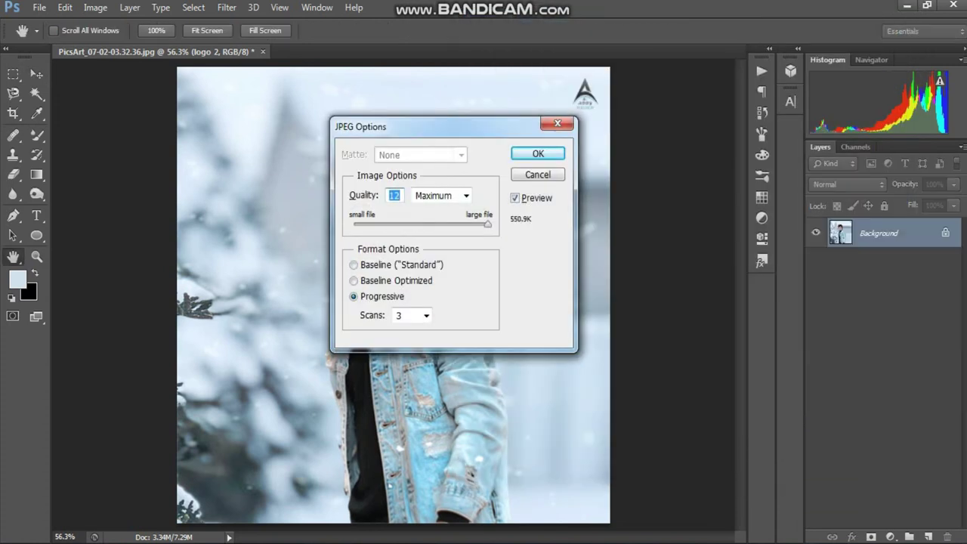
key("Return")
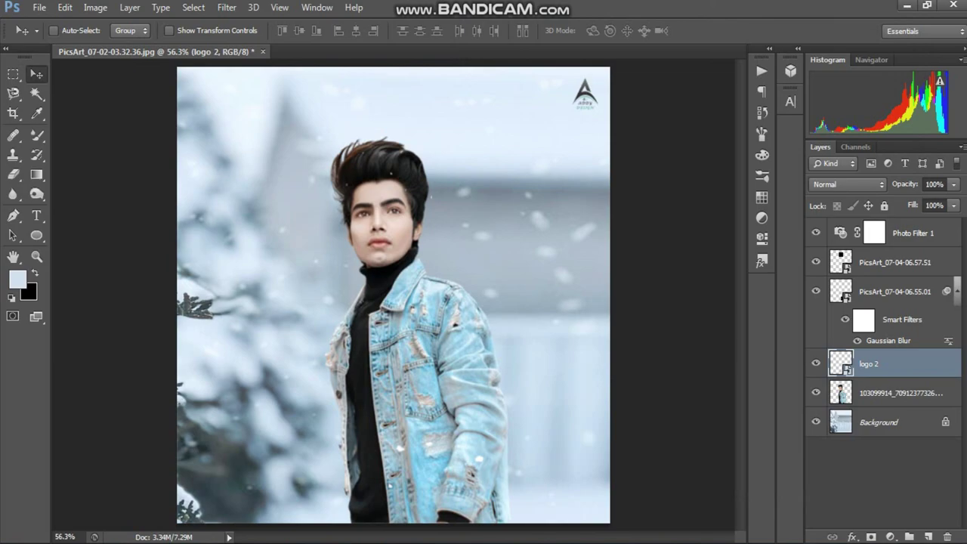